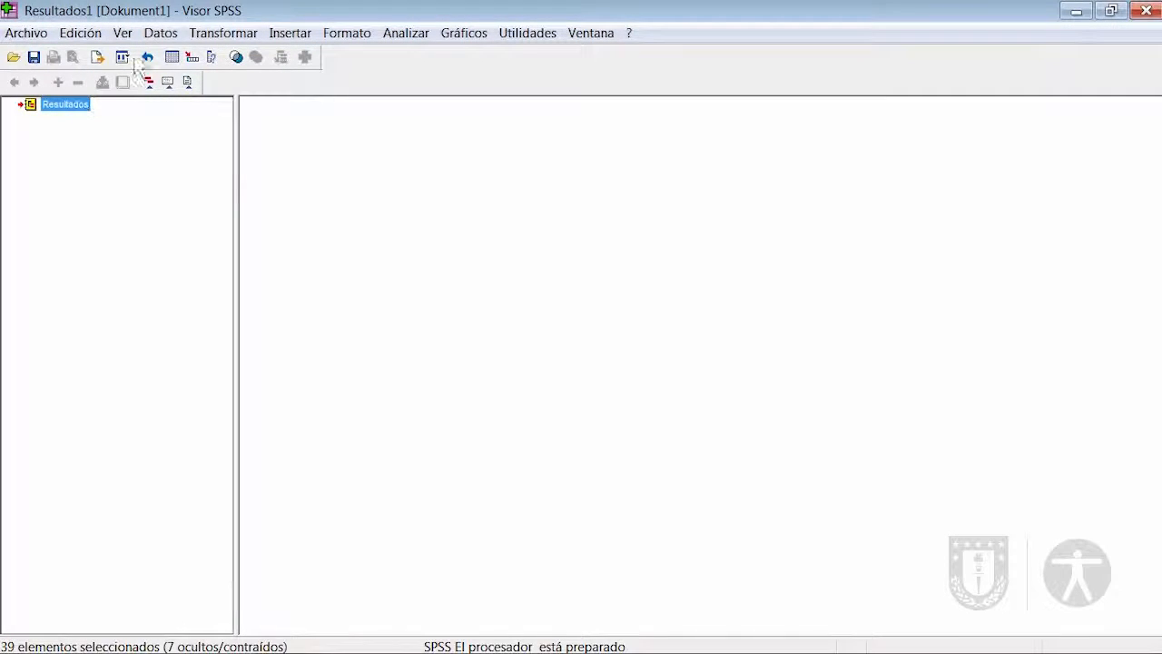
Step: Start a contingency table (Tablas de contingencia) analysis with Sexo [SEXO] as the row variable
click(409, 38)
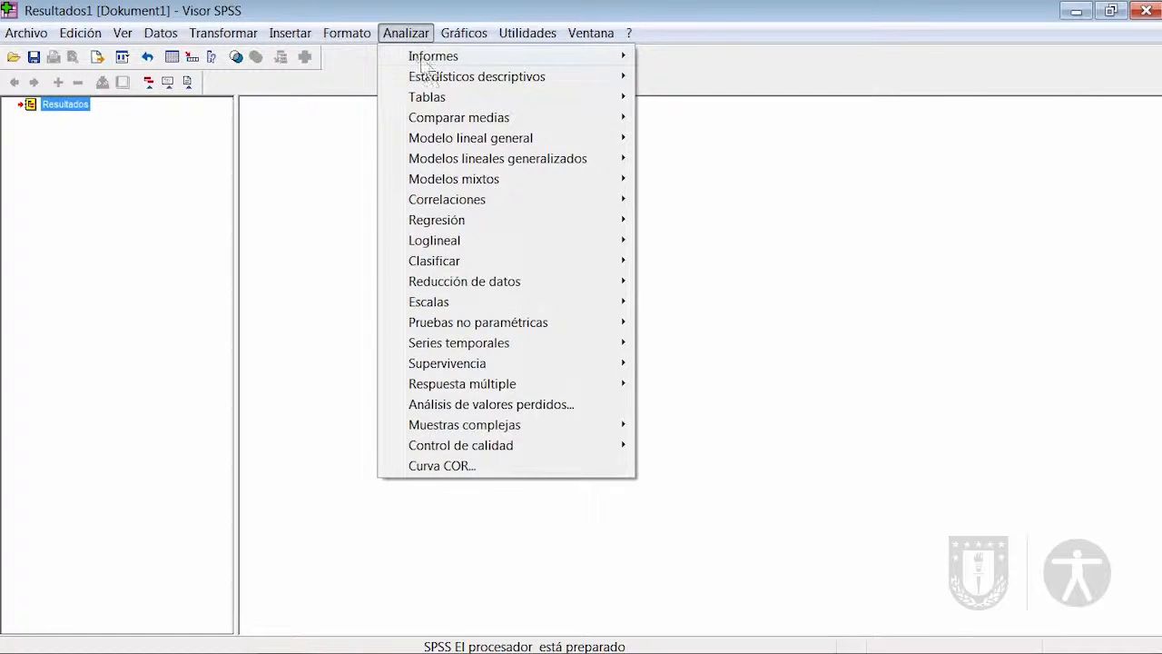
mouse_move(458, 80)
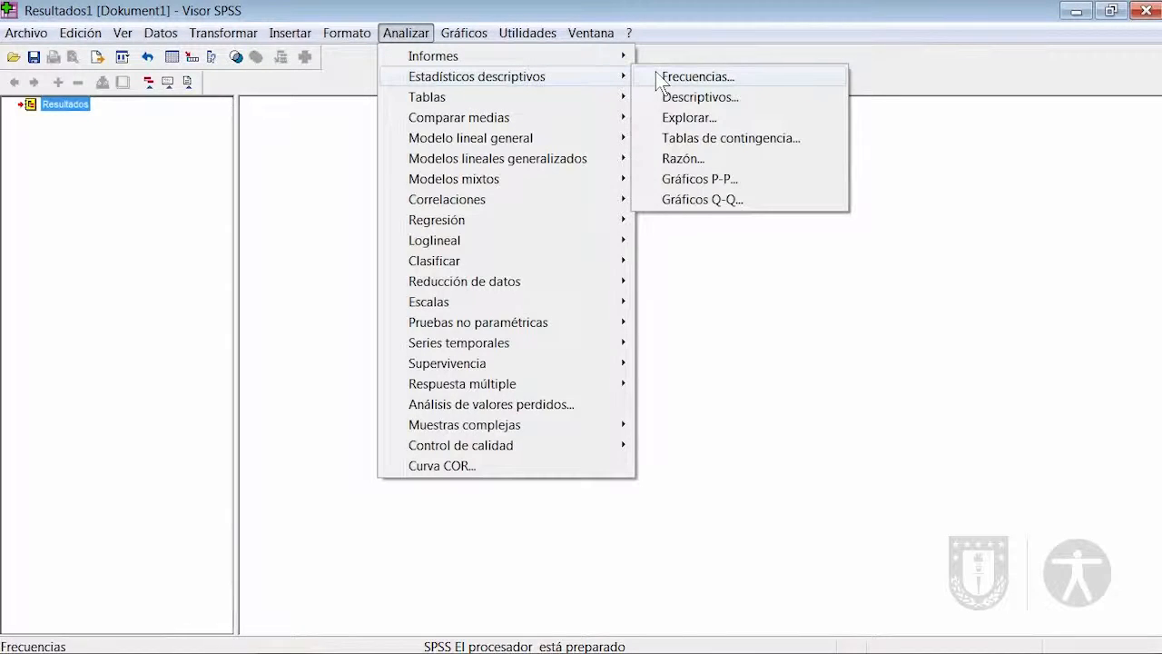
click(681, 139)
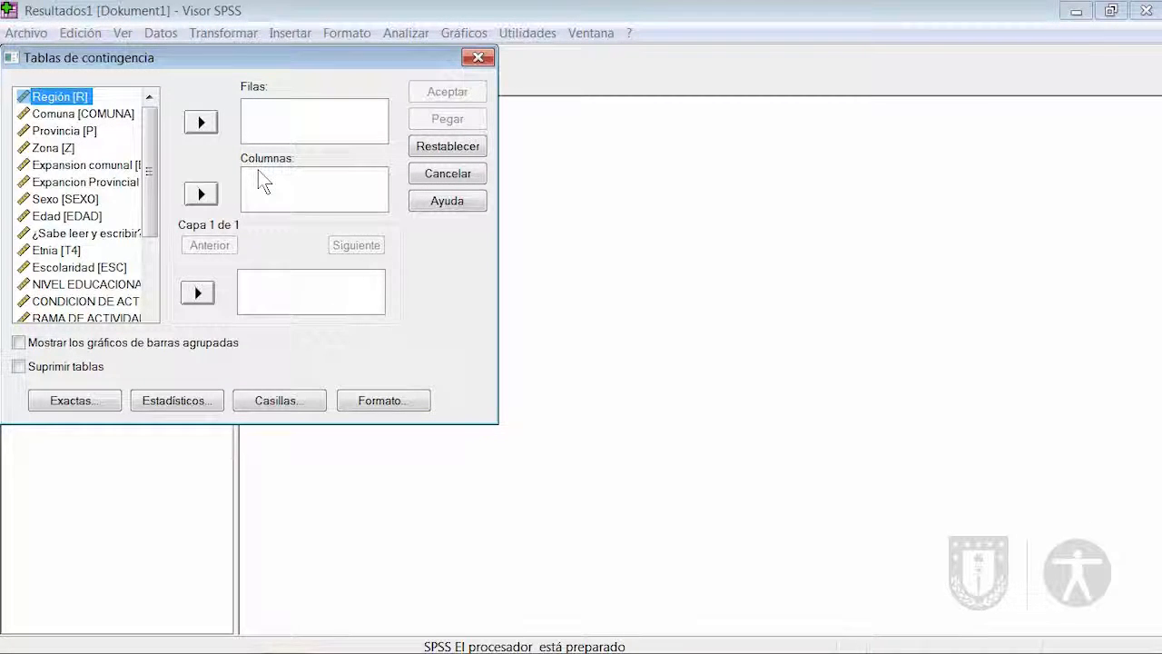
click(87, 201)
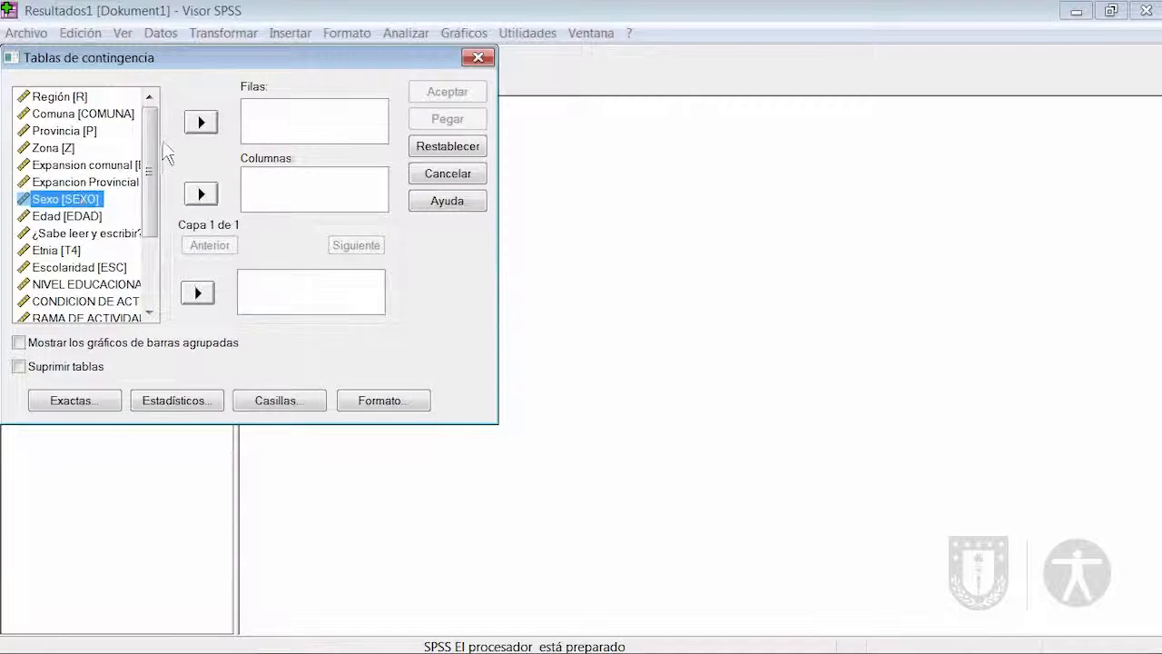
click(200, 123)
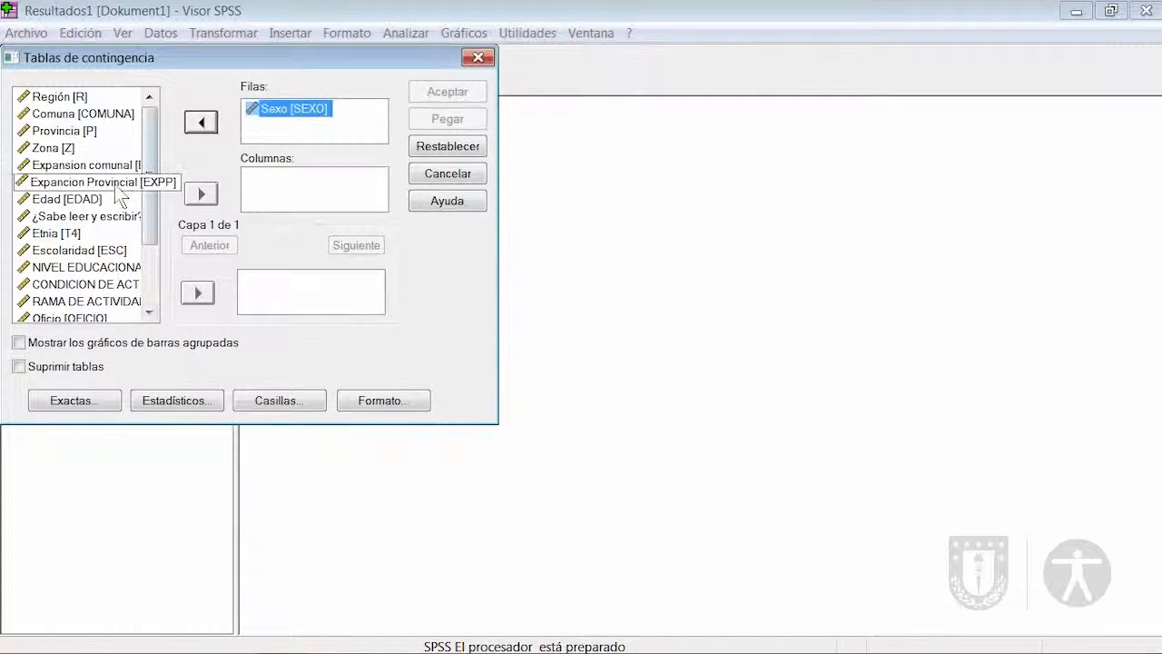
Step: Add Situación de indigencia o pobreza as the column variable and generate the contingency table
drag(151, 200, 148, 231)
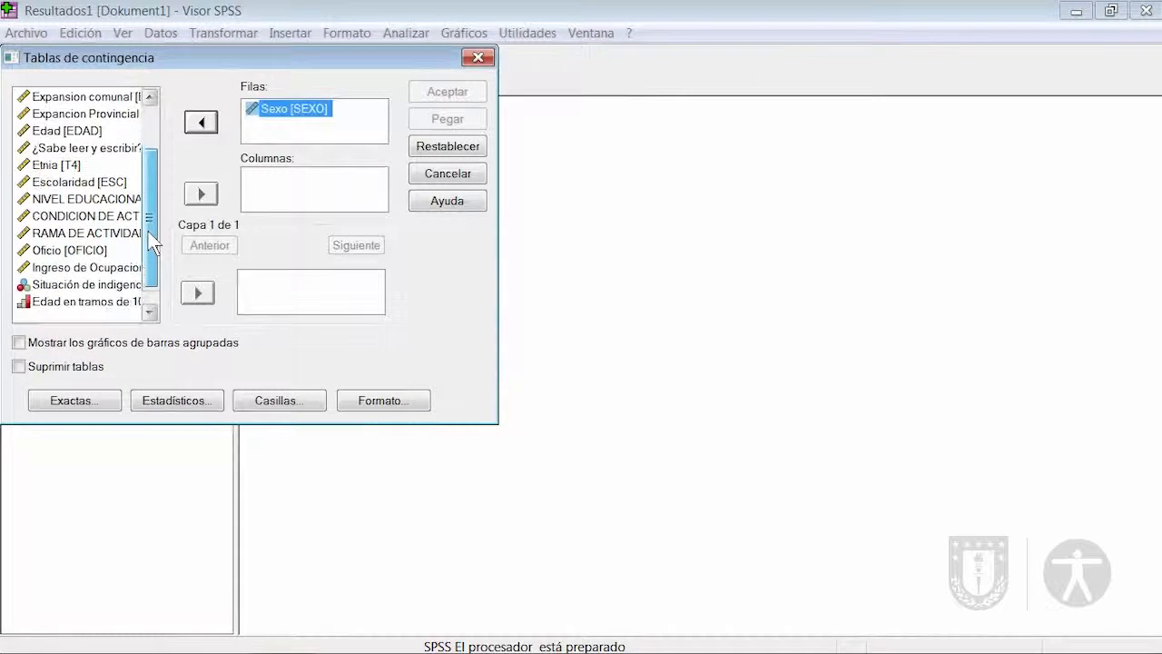
click(88, 289)
click(200, 194)
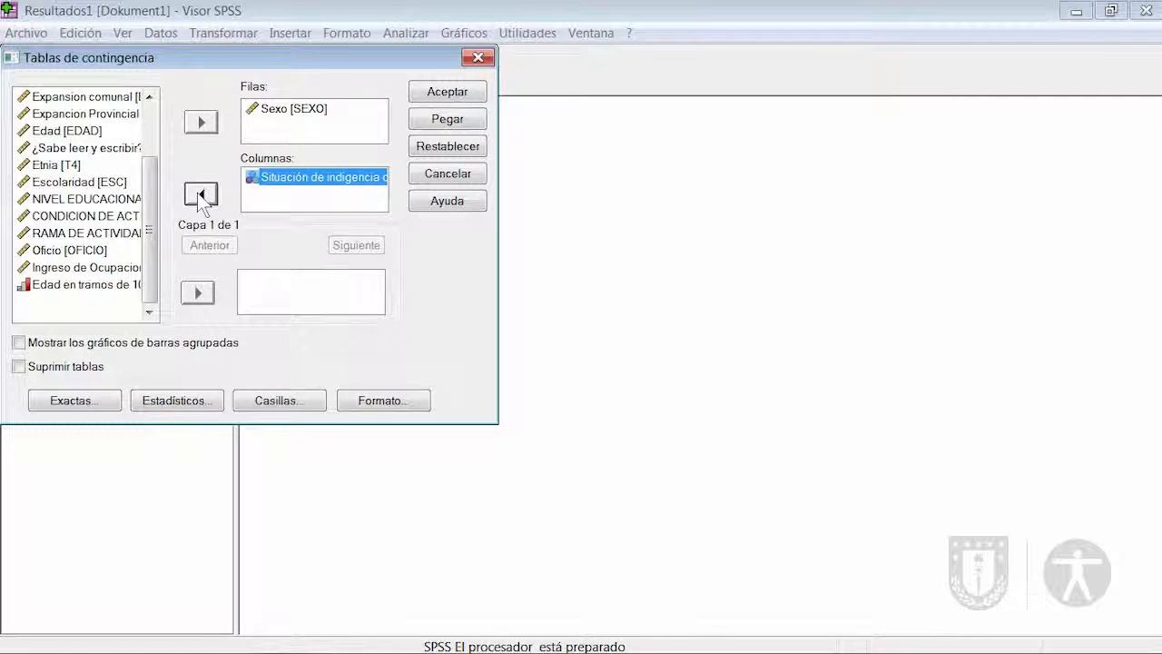
click(446, 94)
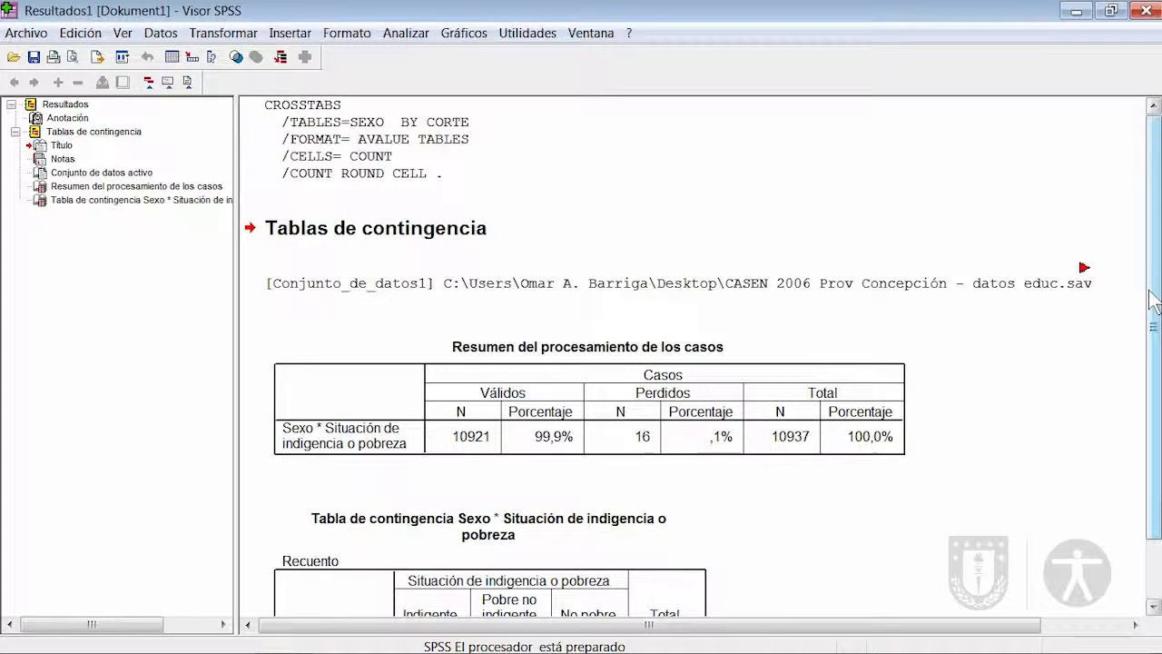
drag(1153, 299, 1146, 440)
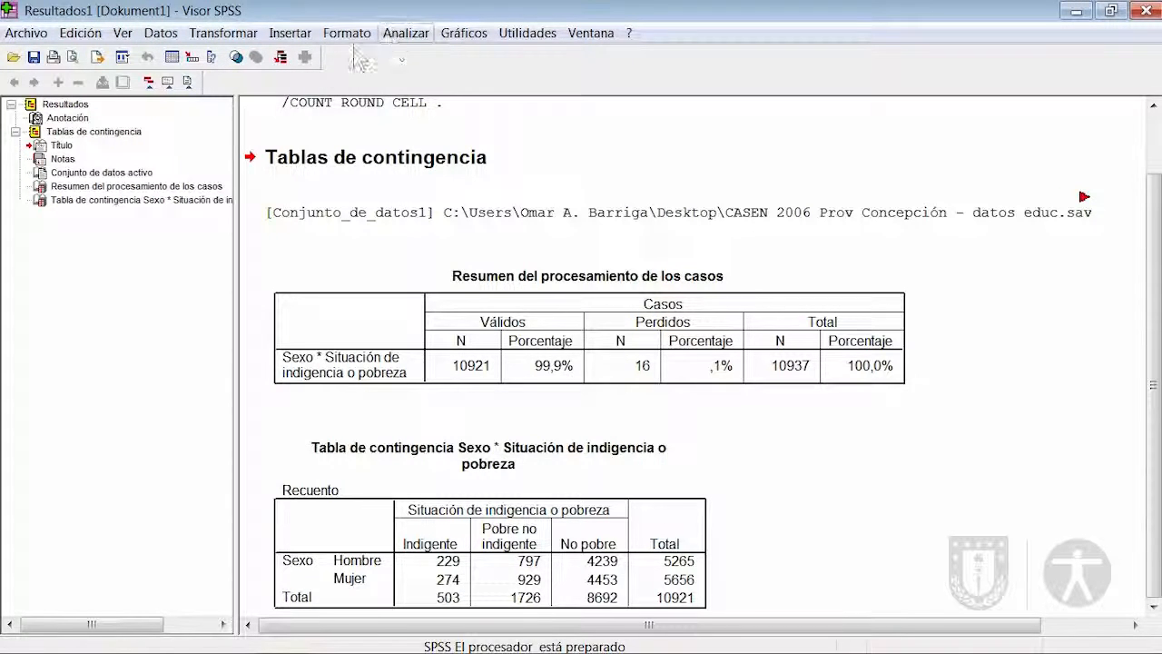
Step: Rerun the Sexo by Situación de indigencia o pobreza table with row percentages (Fila) added to the cells
click(123, 57)
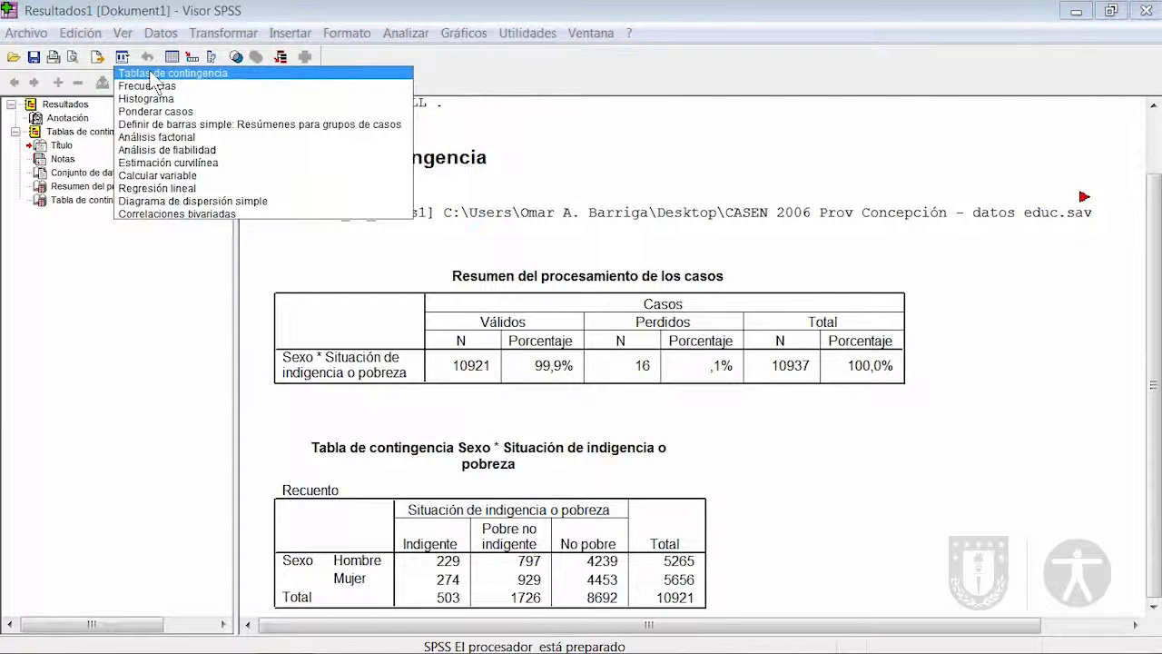
click(152, 74)
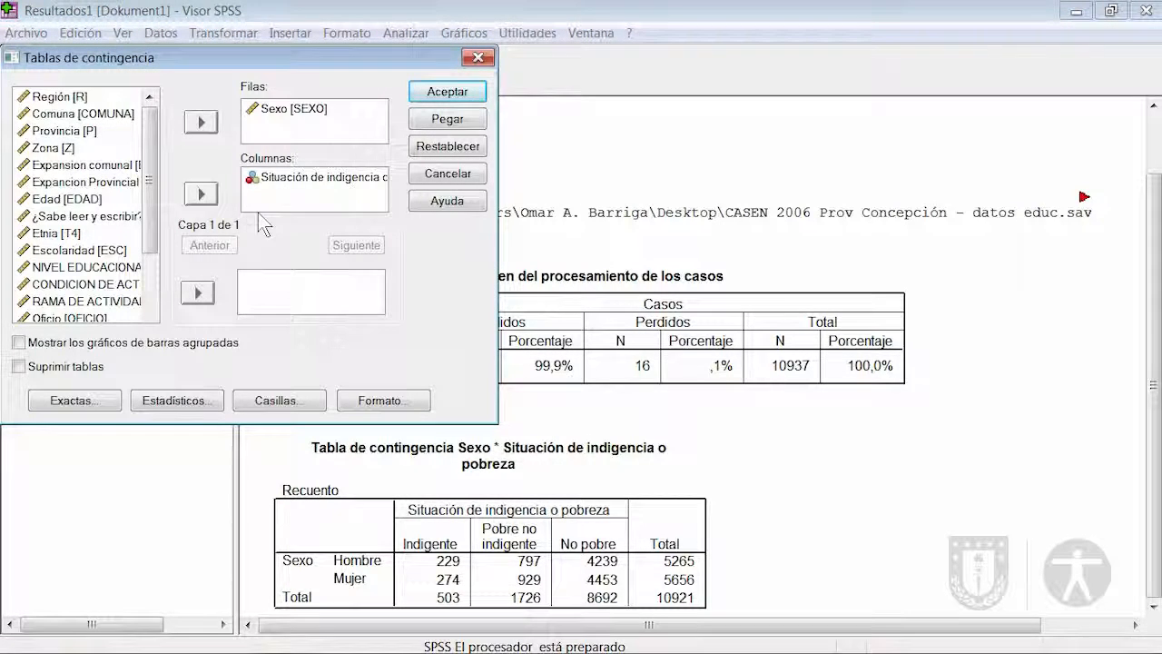
click(278, 403)
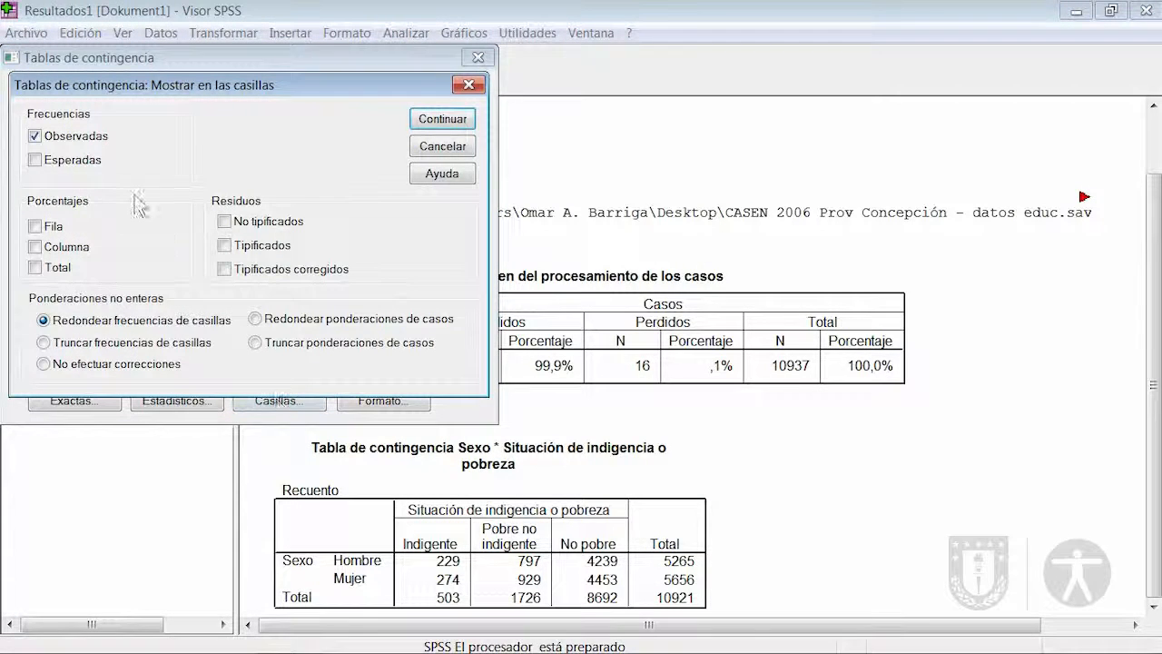
click(34, 226)
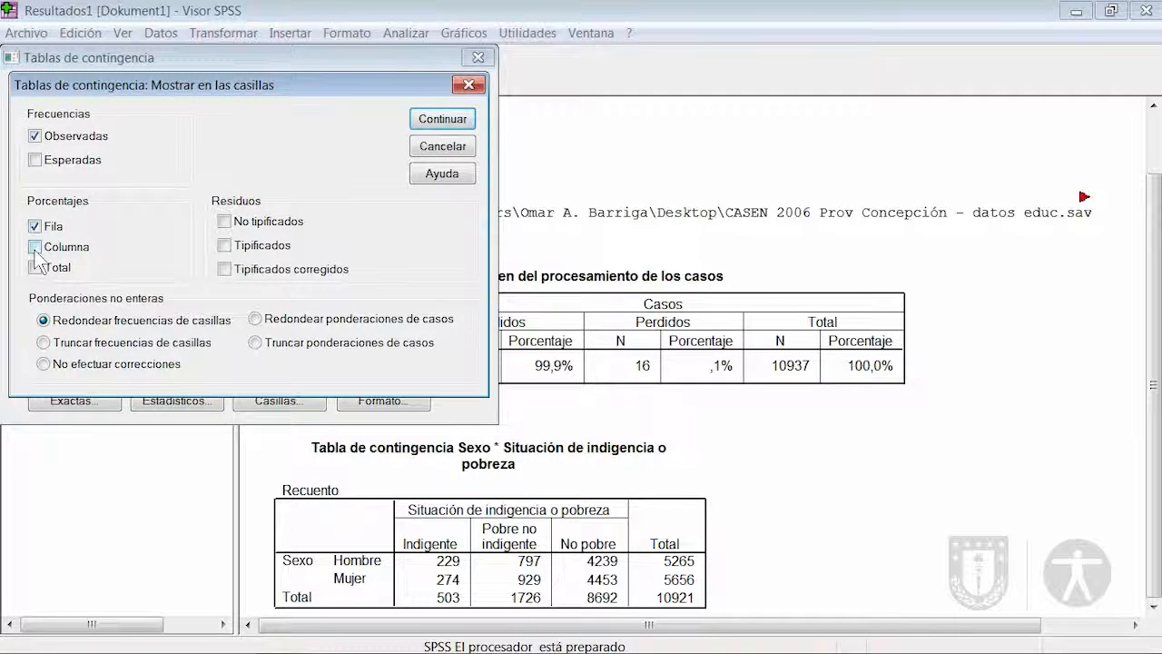
click(432, 126)
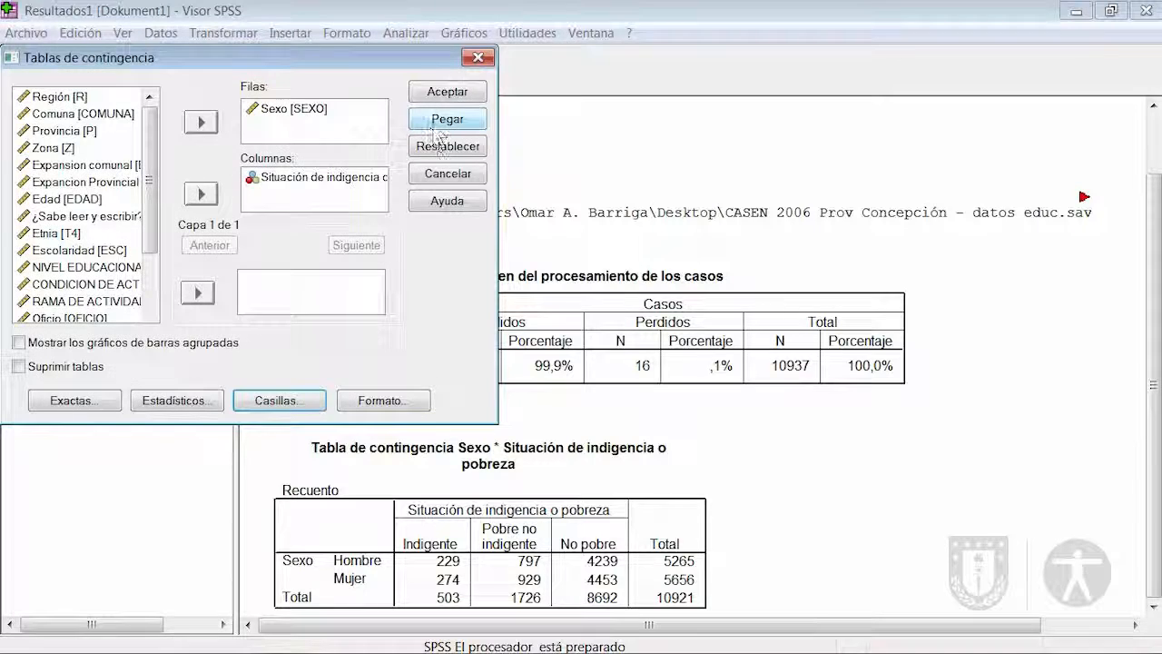
click(448, 93)
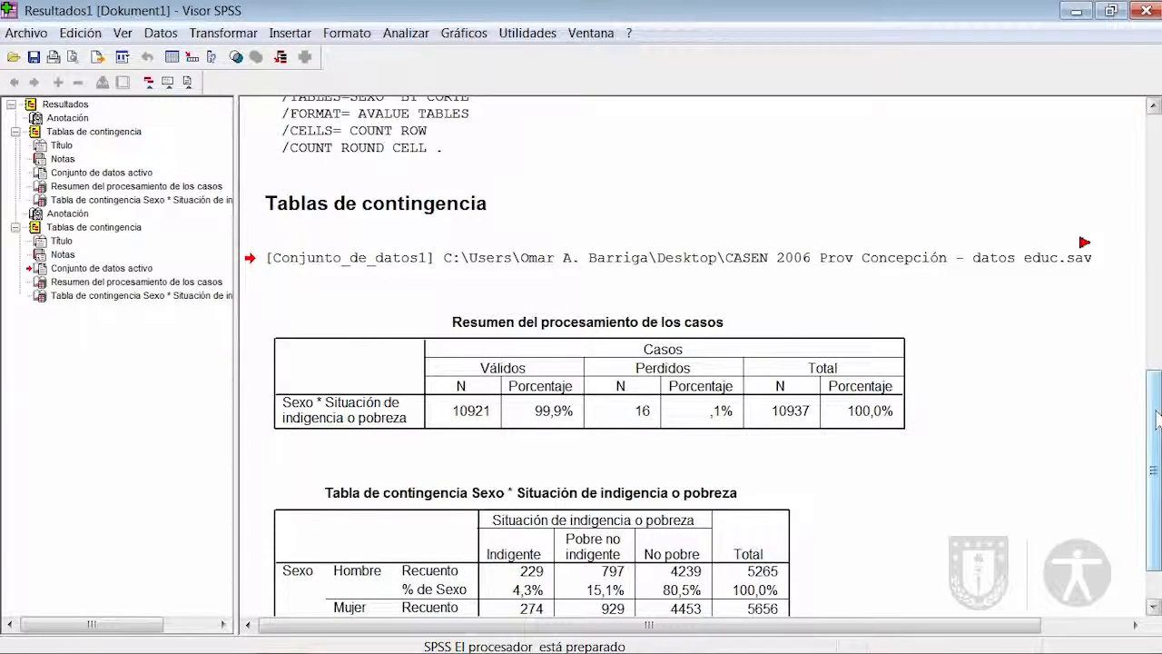
drag(1156, 417, 1157, 444)
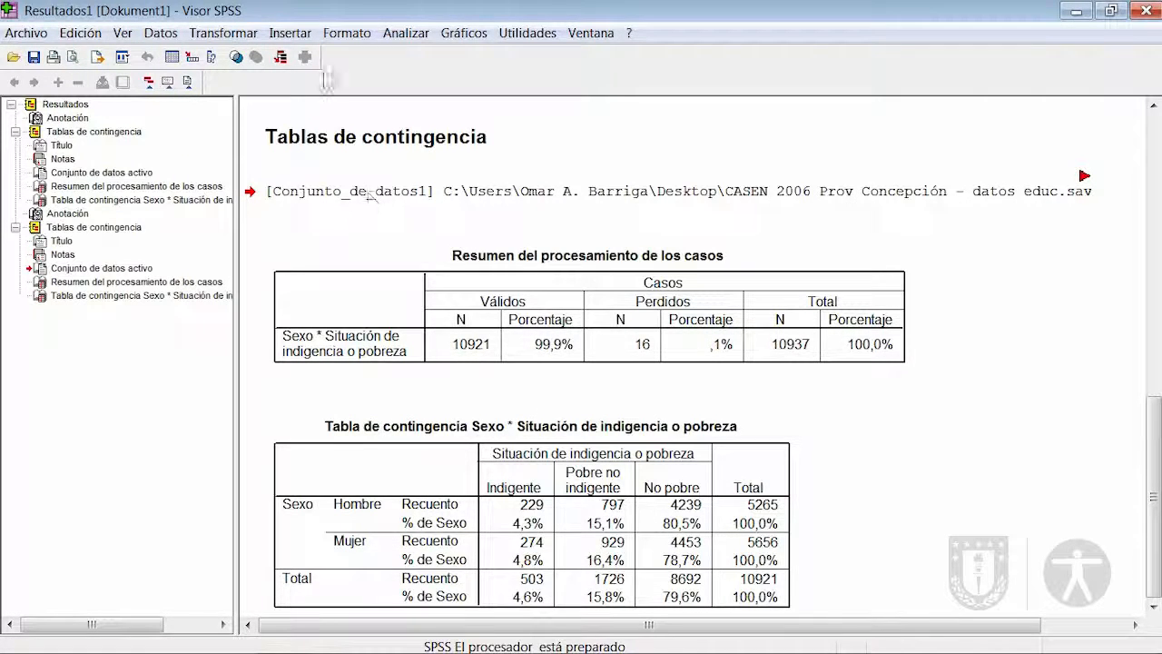
Step: Rerun the contingency table with expected frequencies (Esperadas) shown in the cells and row percentages removed
click(121, 58)
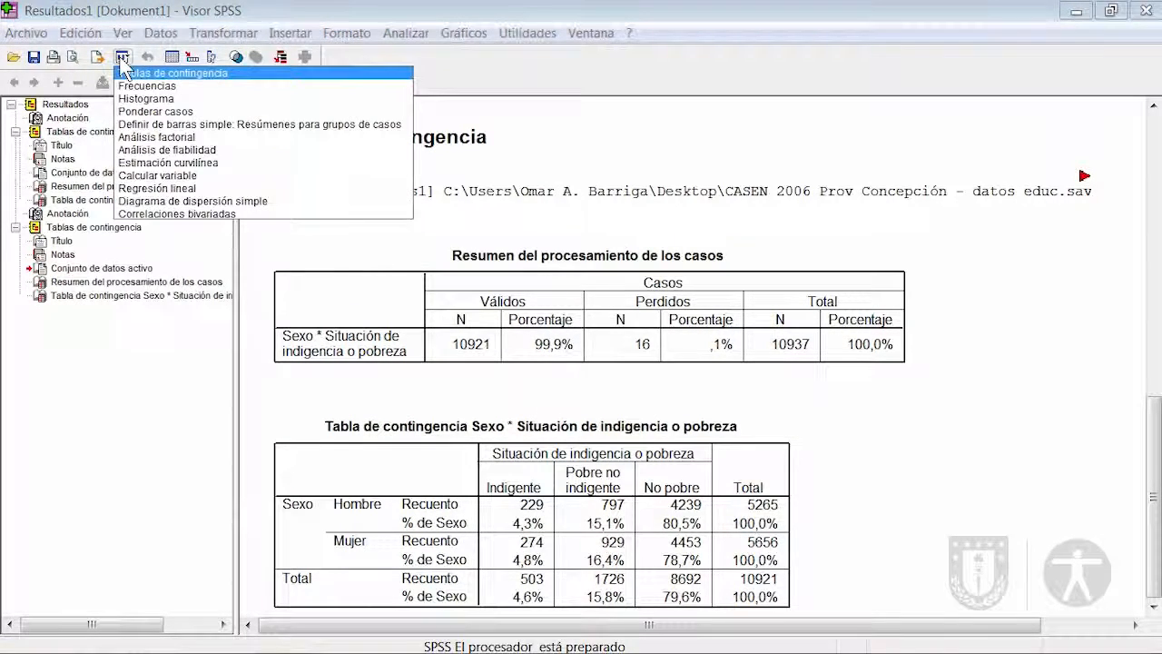
click(140, 74)
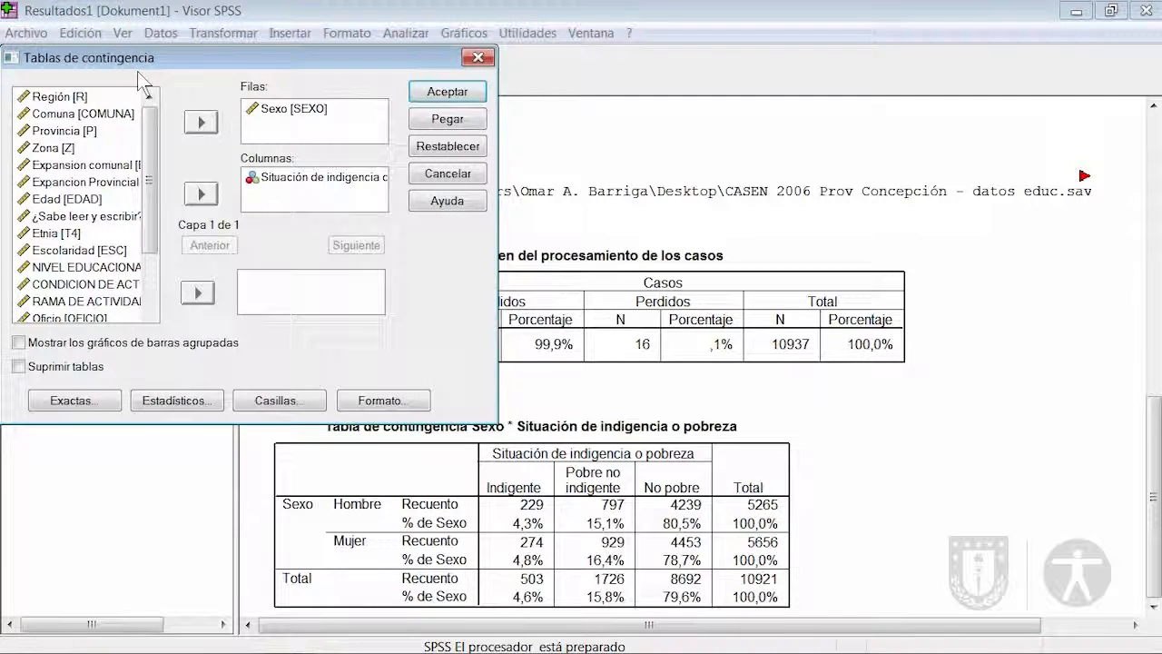
click(287, 401)
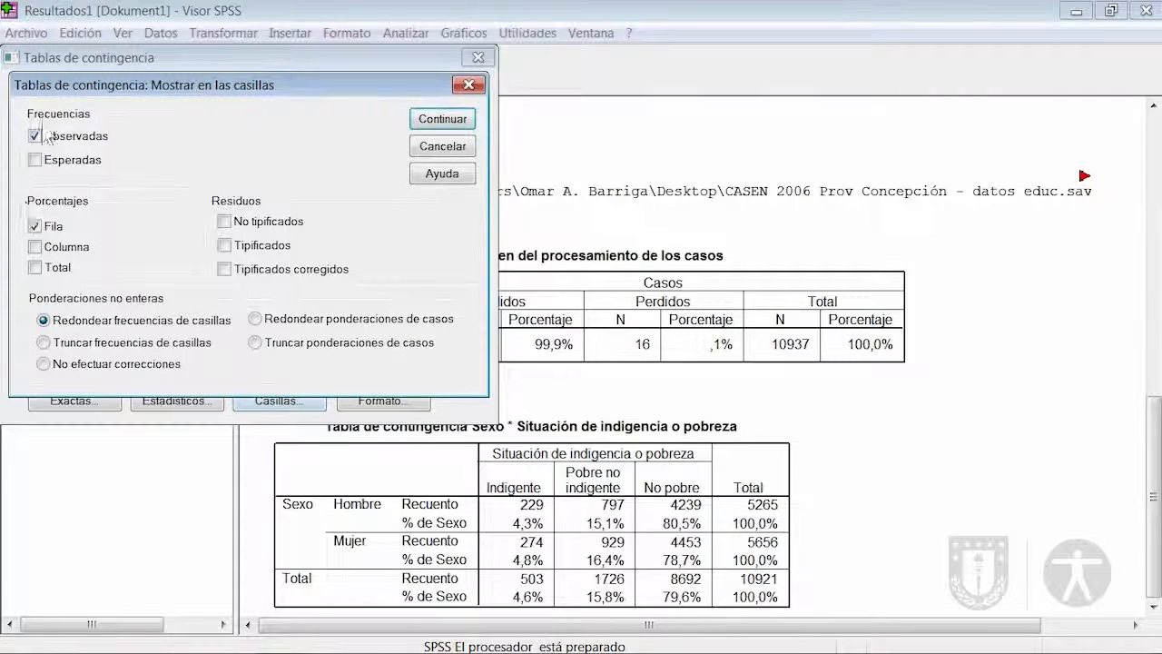
click(34, 161)
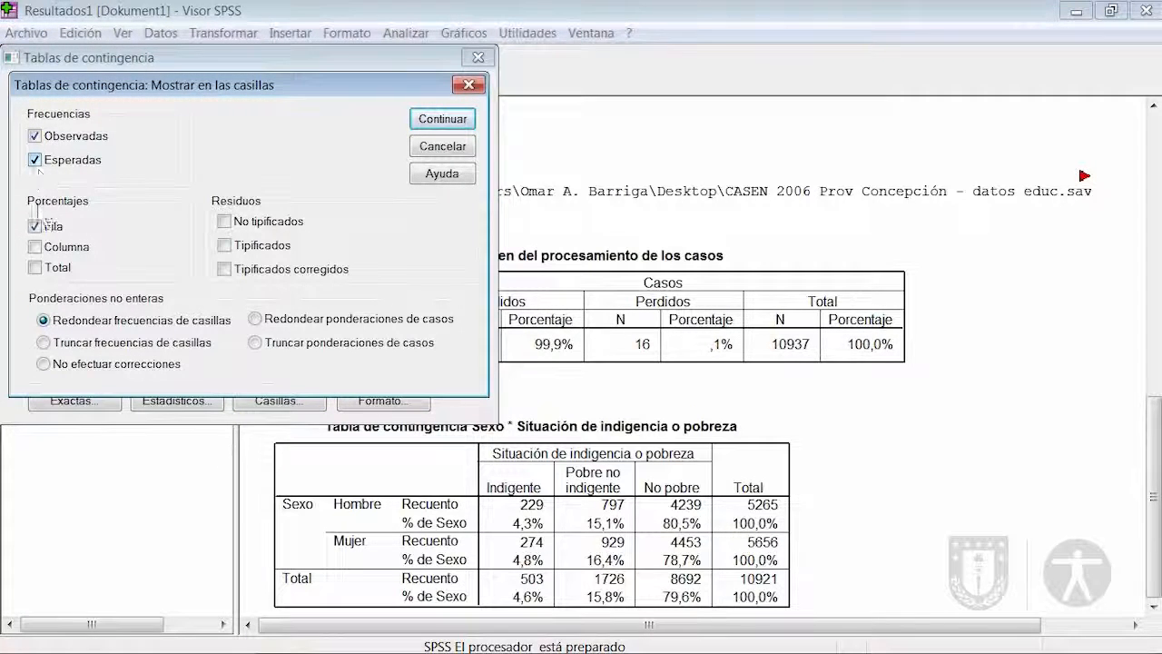
click(35, 227)
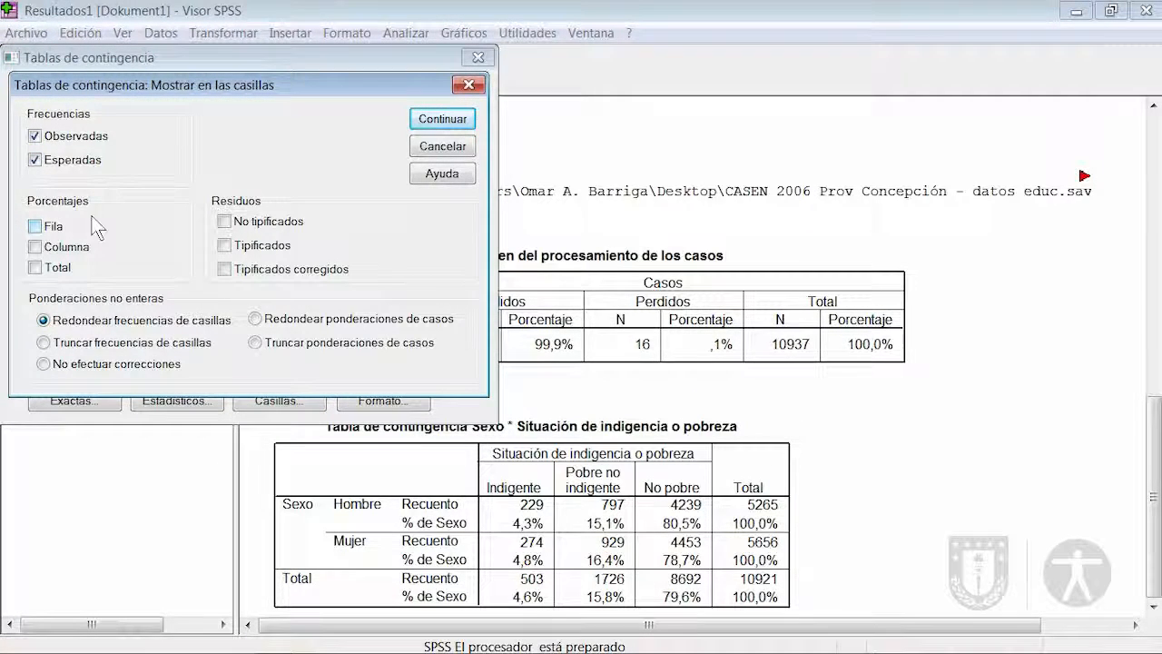
click(443, 119)
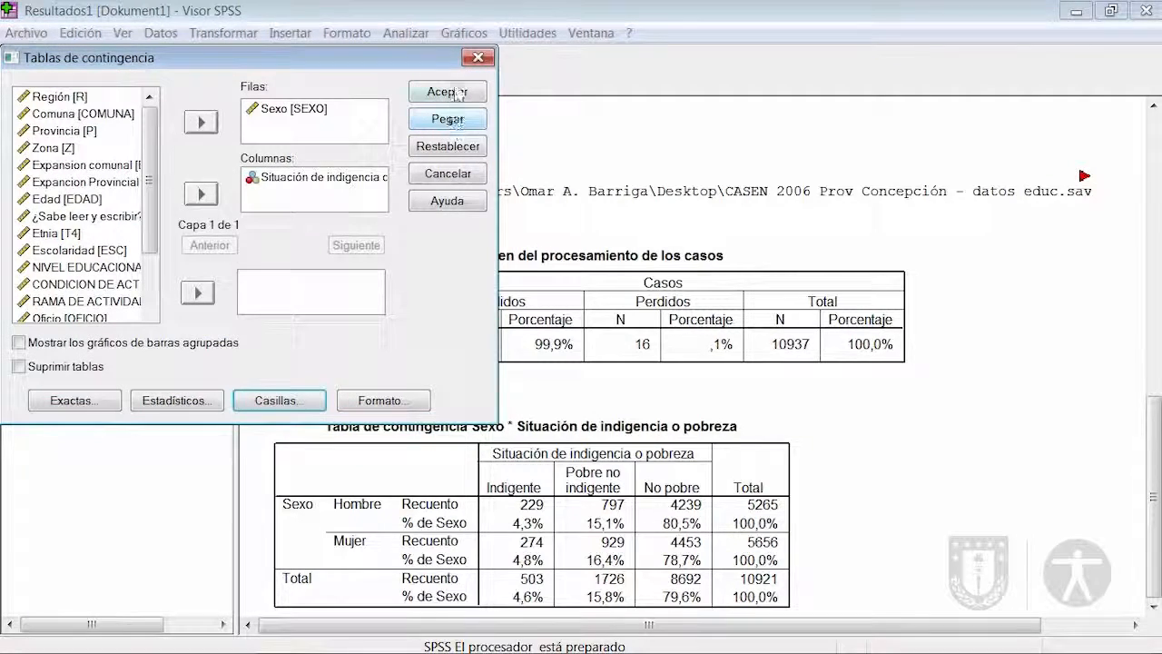
click(454, 91)
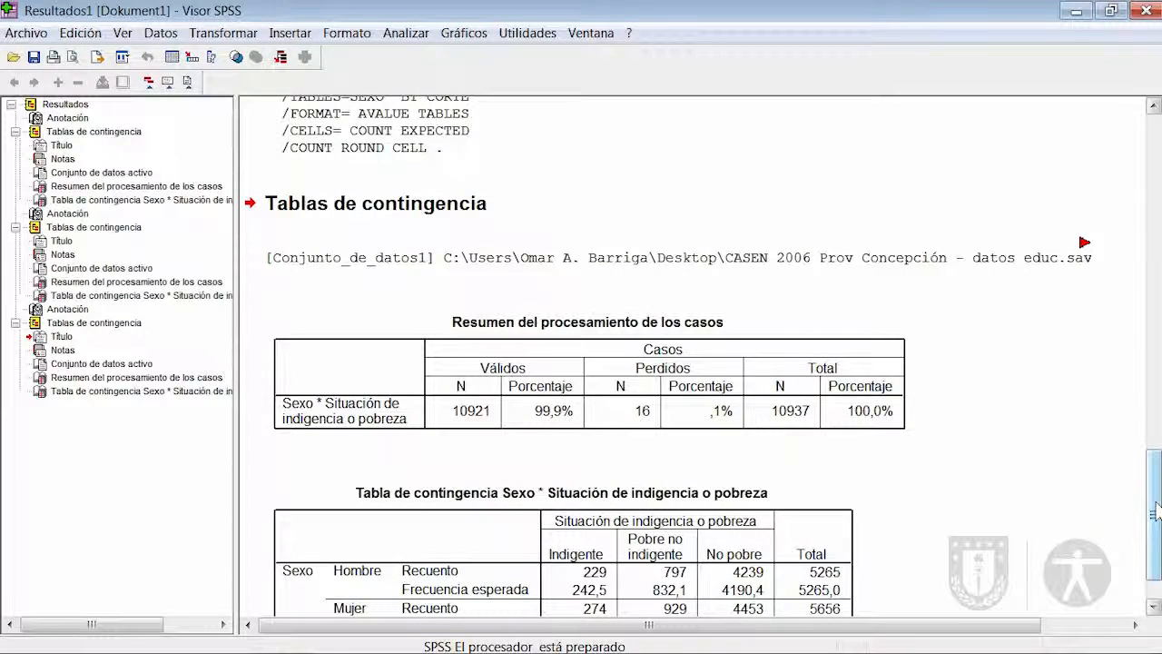
scroll(1154, 511, down, 2)
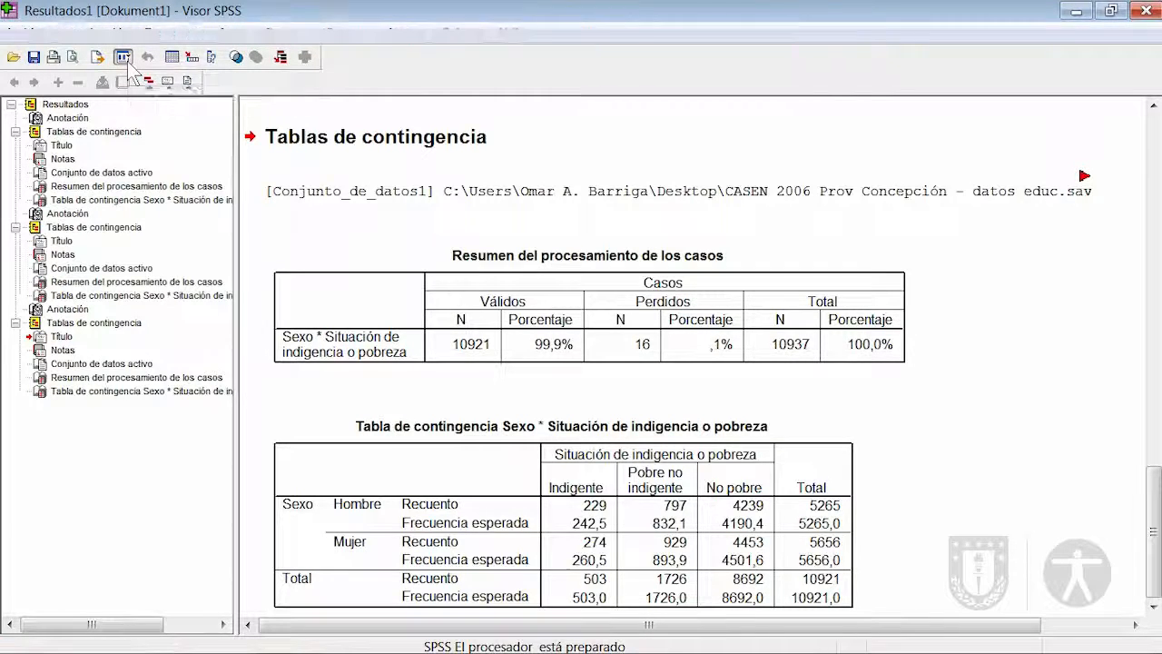
Step: Rerun the contingency table with the Chi-cuadrado statistic included and bring its test results into view
click(123, 57)
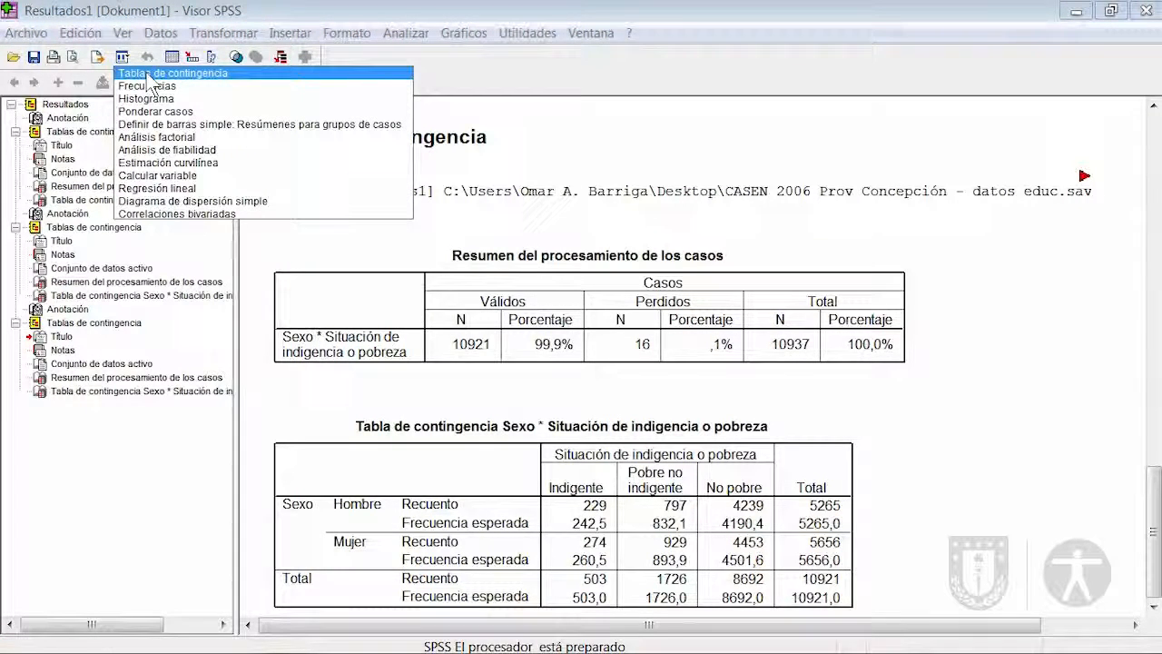
click(150, 76)
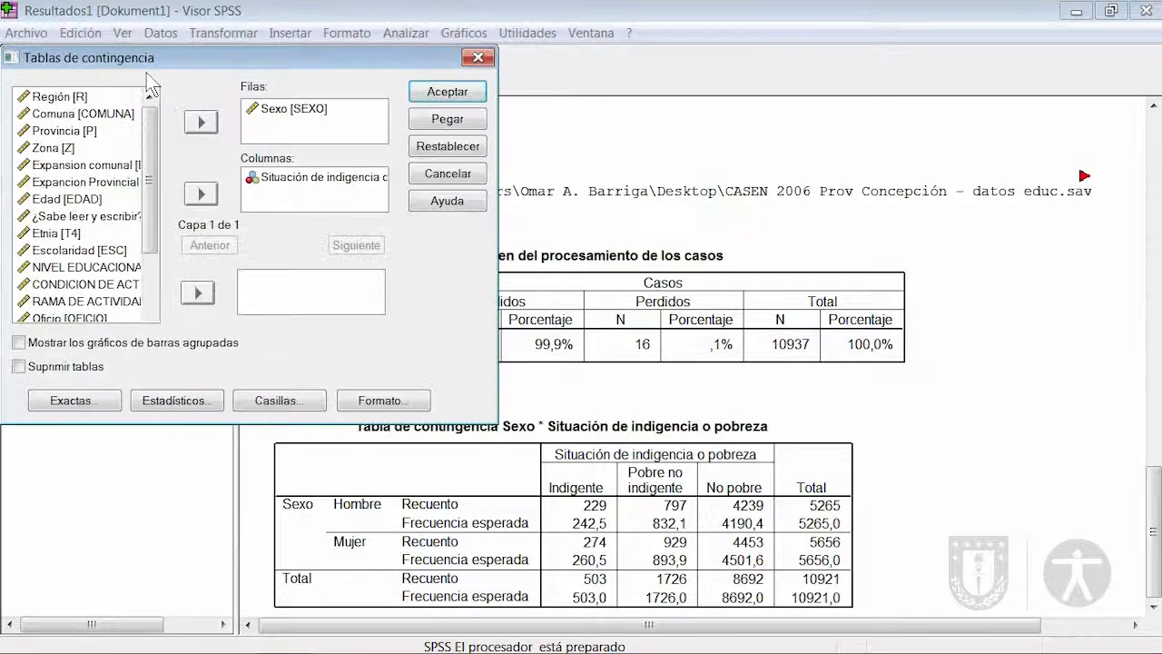
click(175, 401)
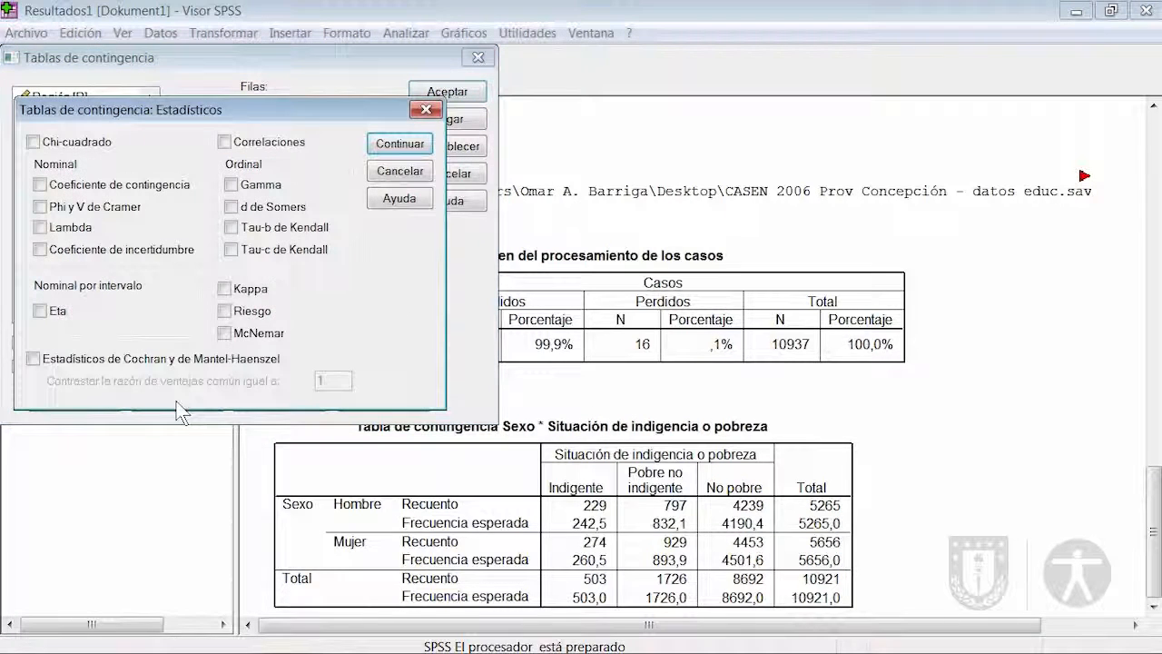
click(35, 142)
click(392, 145)
click(450, 91)
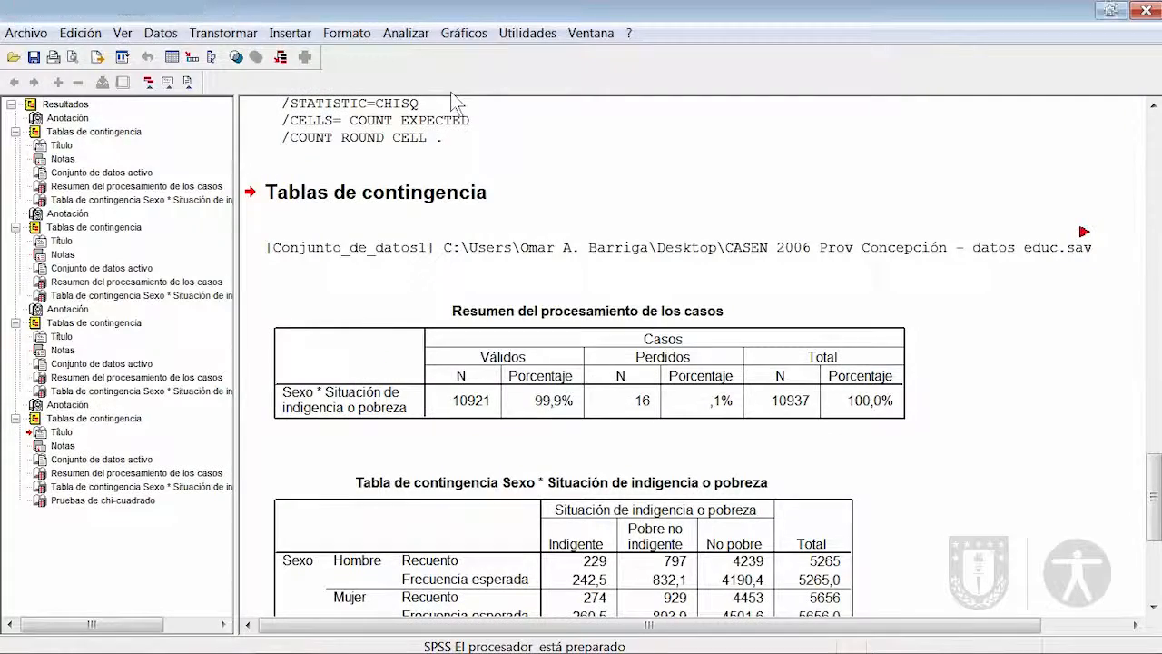
drag(1156, 476, 1156, 538)
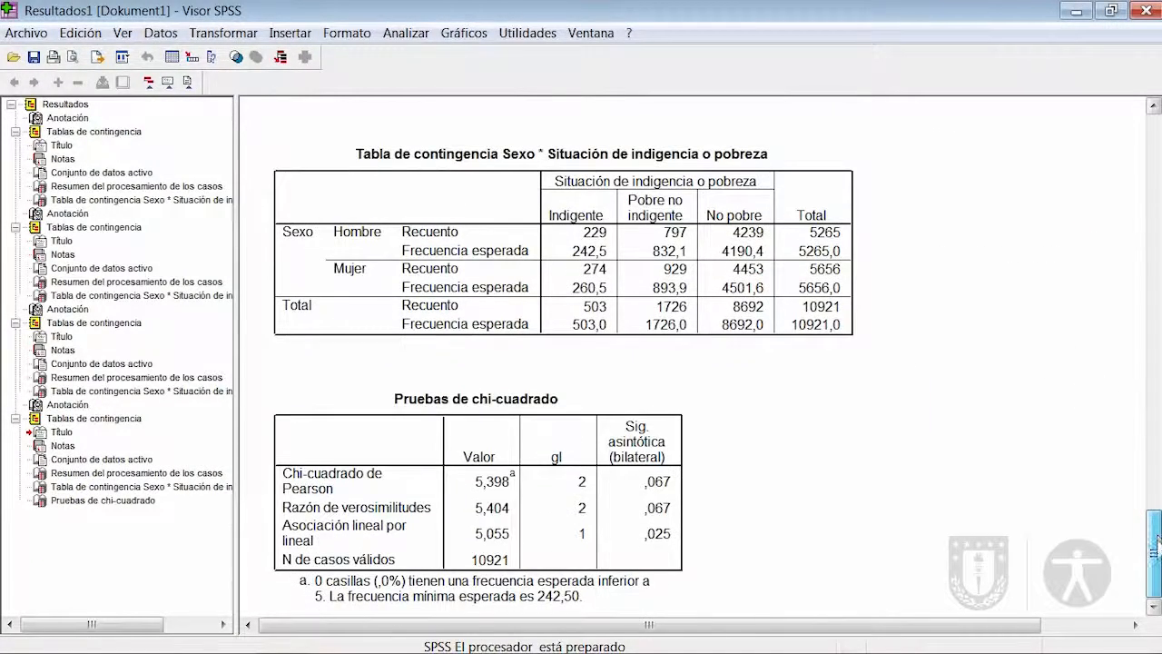